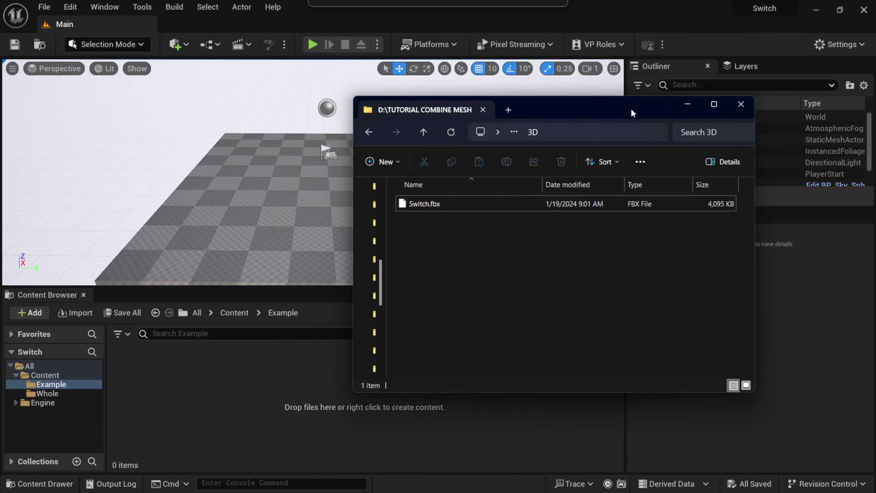
Step: Import Switch.fbx into the Example folder as separate meshes and materials with Import All
drag(633, 113, 650, 105)
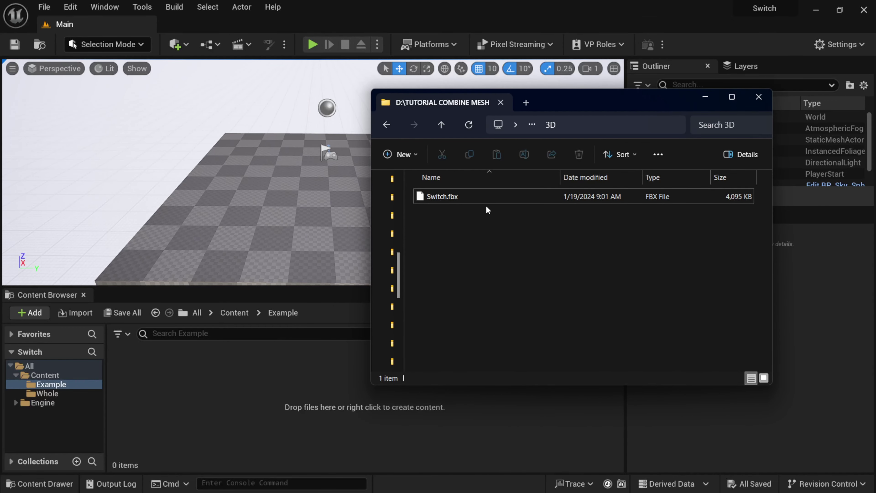
click(441, 201)
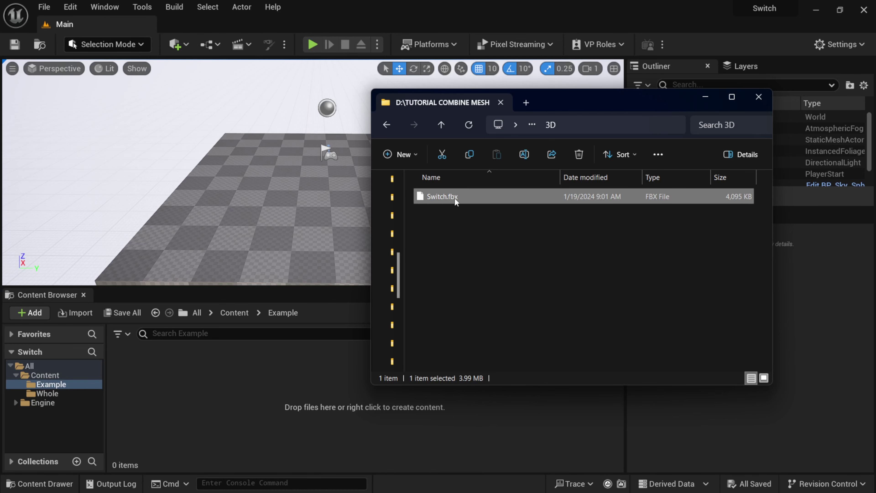
drag(455, 198, 315, 283)
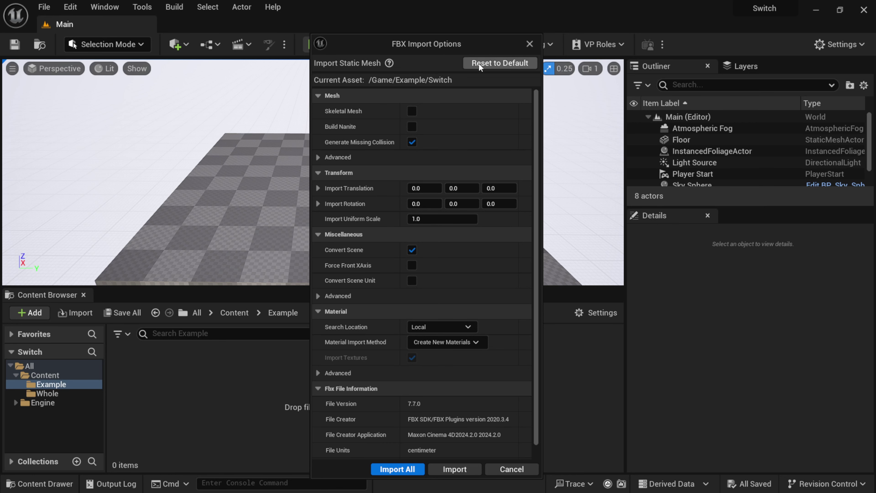
drag(474, 44, 469, 15)
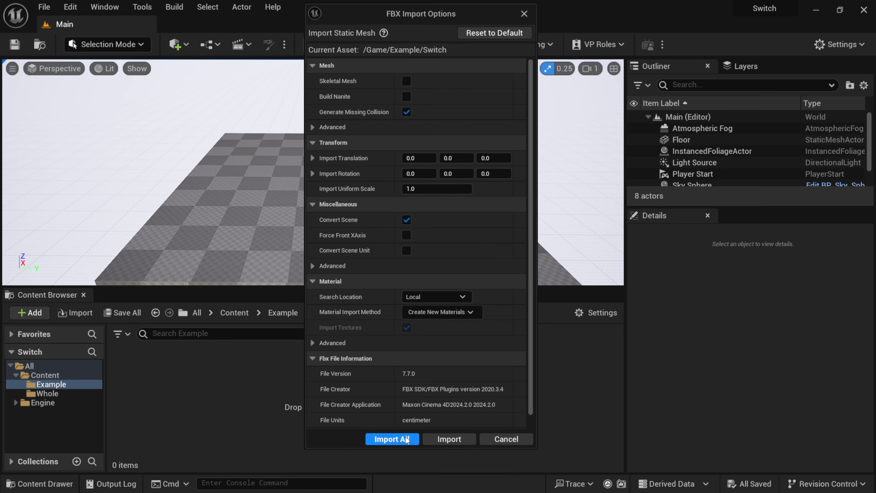
click(392, 439)
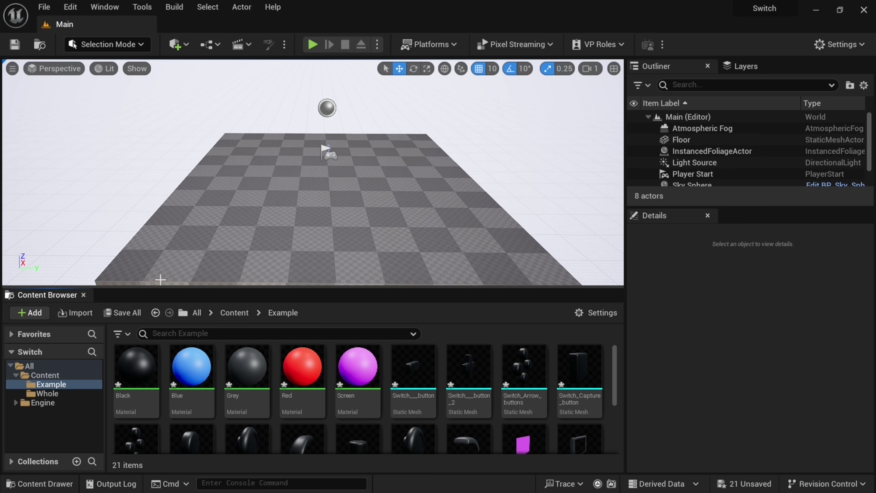
Step: Place all 16 separate Switch mesh pieces into the level together
drag(157, 287, 158, 170)
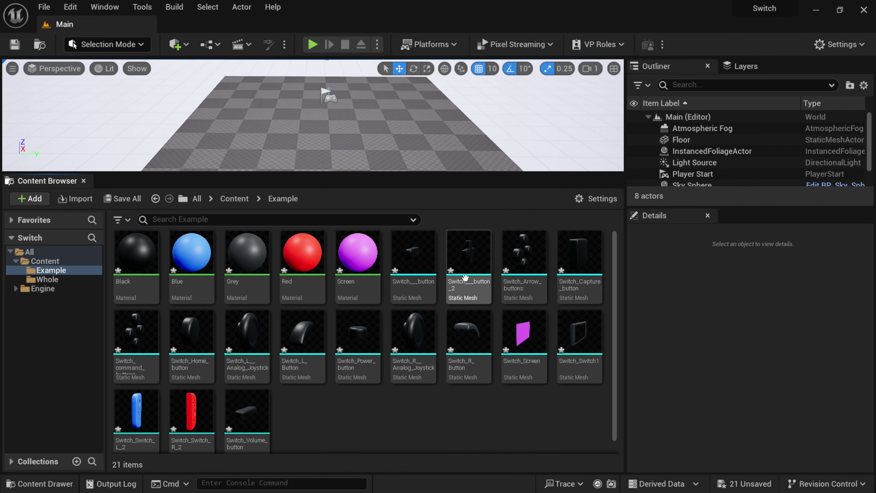
mouse_move(573, 282)
click(413, 265)
shift+click(239, 428)
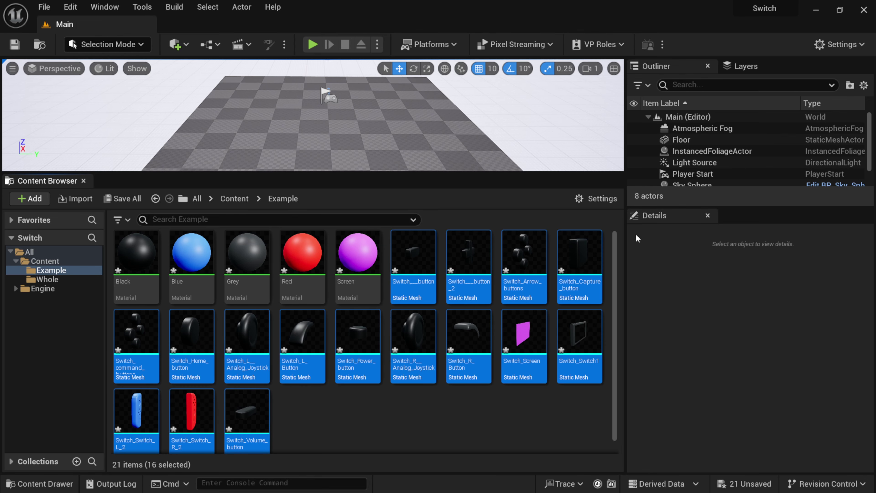
drag(521, 174, 511, 333)
drag(445, 407, 336, 202)
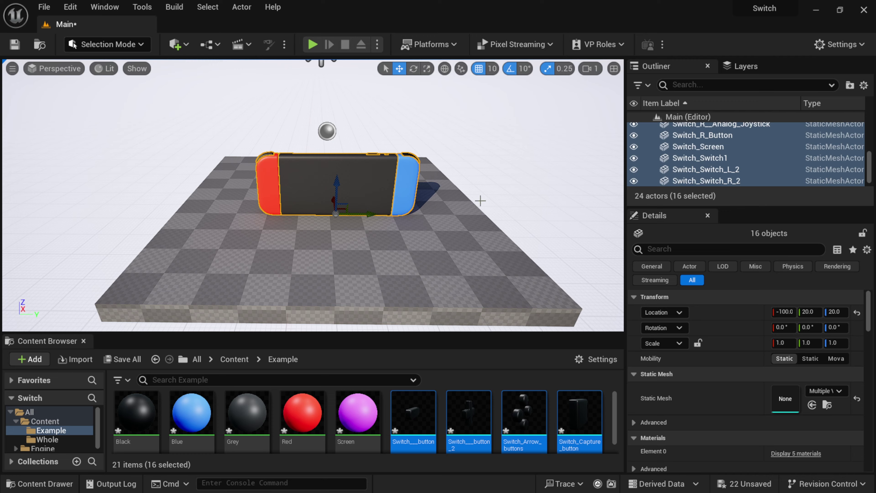
Step: Inspect the Switch button and joystick actors one by one in the Outliner
alt+drag(444, 220, 428, 208)
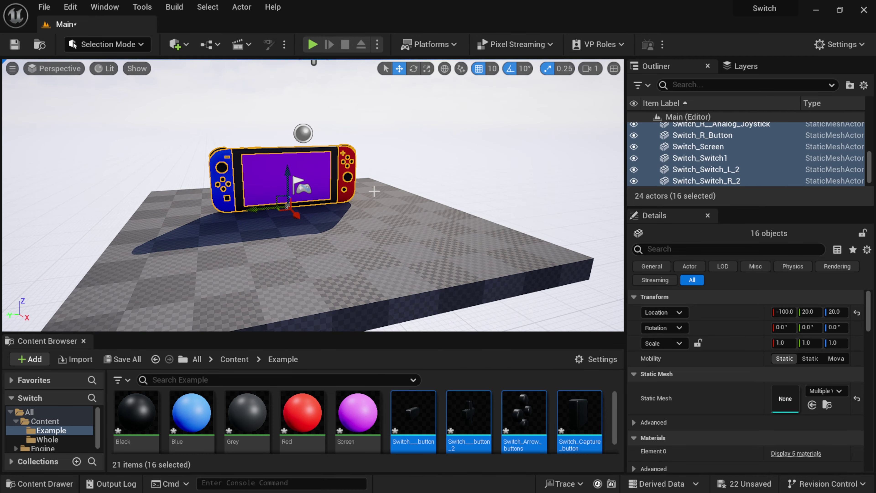
drag(746, 214, 755, 380)
click(716, 186)
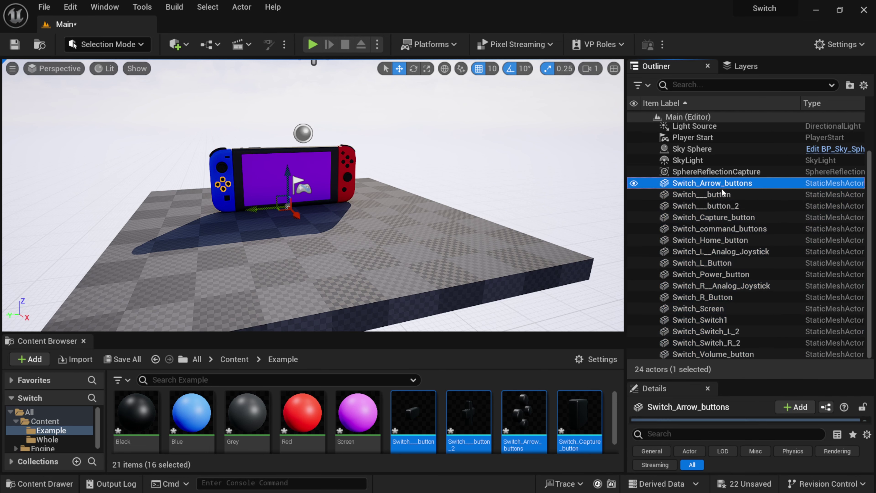
click(716, 194)
click(717, 206)
click(717, 217)
click(714, 229)
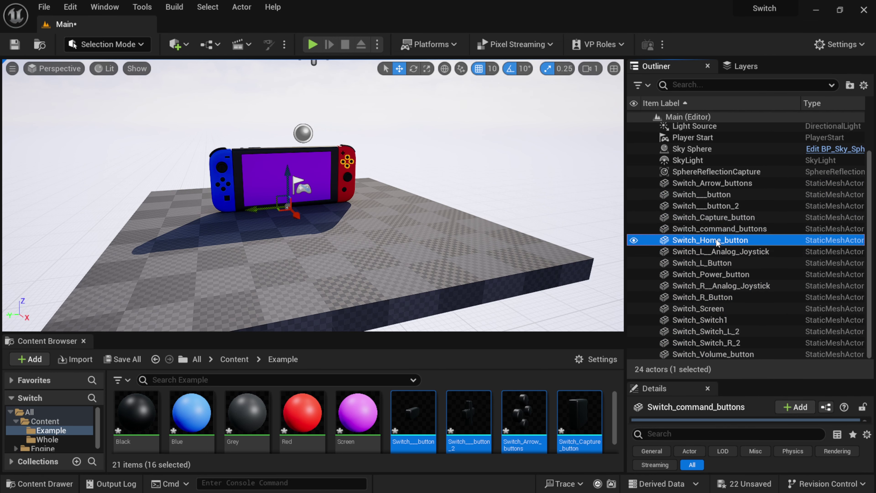
click(712, 240)
click(710, 252)
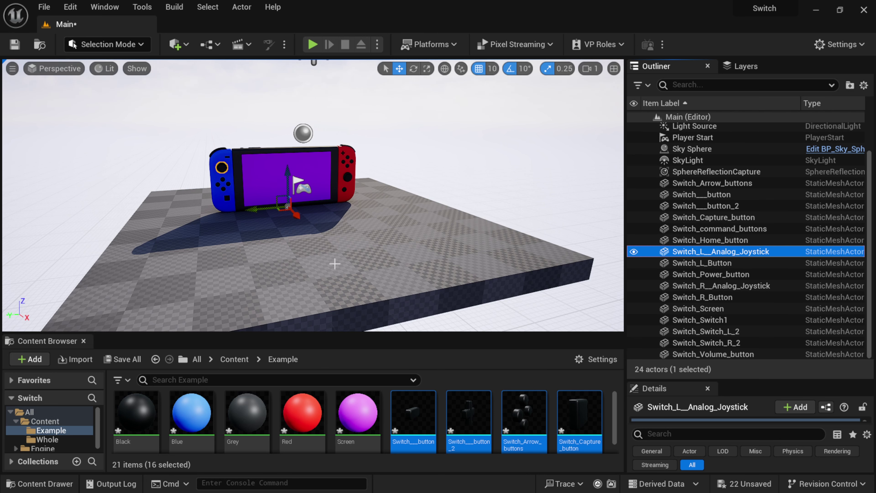
Step: Import Switch.fbx from Explorer into the empty Whole folder
drag(338, 333, 338, 256)
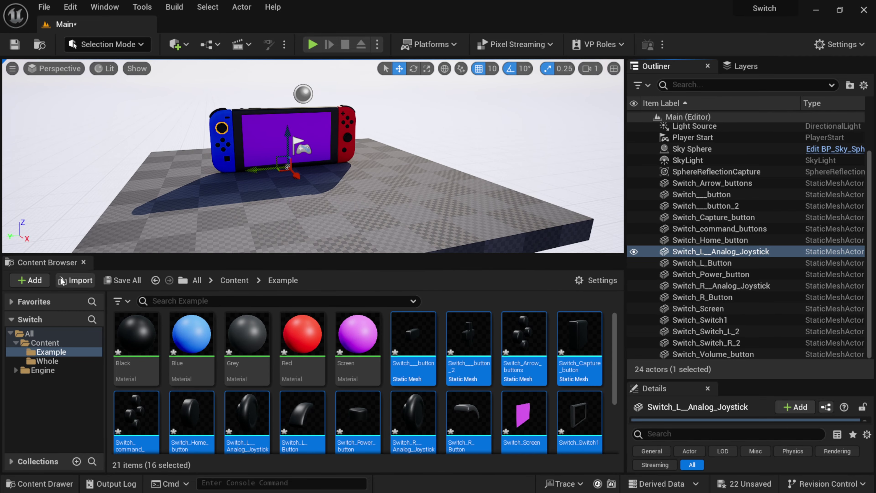
click(47, 361)
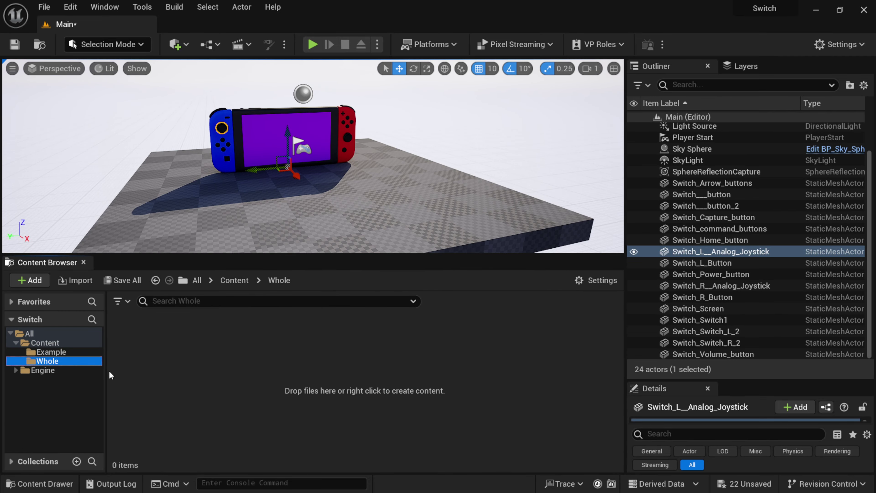
key(alt+Tab)
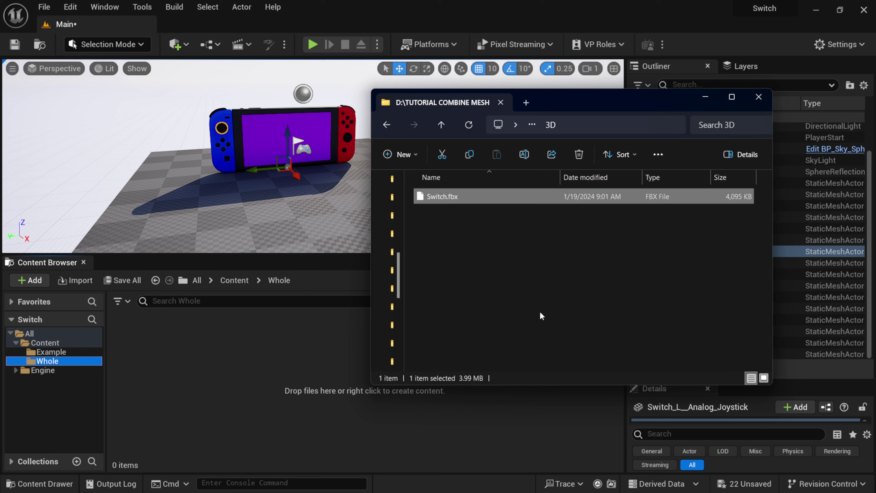
drag(556, 100, 586, 83)
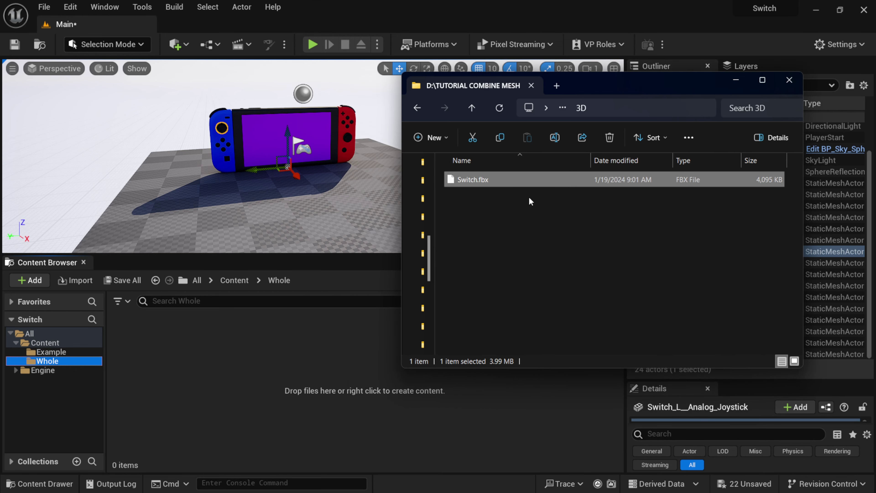
drag(485, 182, 334, 321)
drag(217, 365, 218, 367)
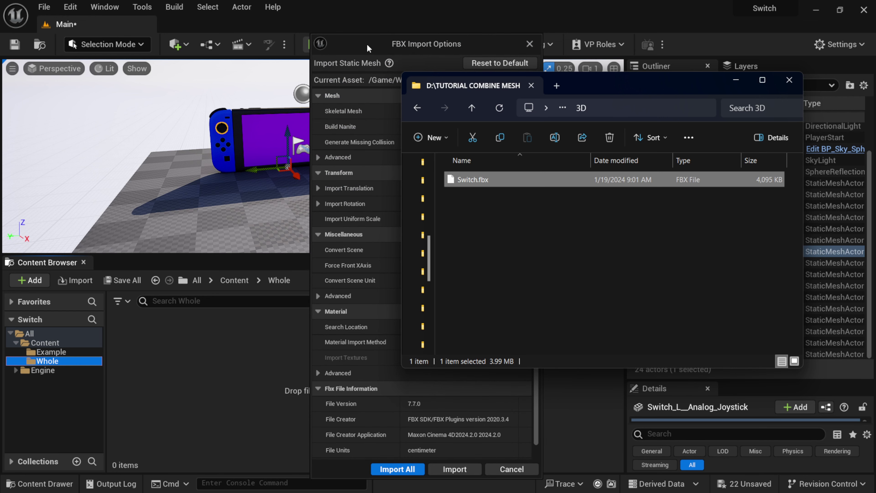
Step: Confirm Combine Meshes is ticked under Mesh > Advanced and finish the import
click(367, 42)
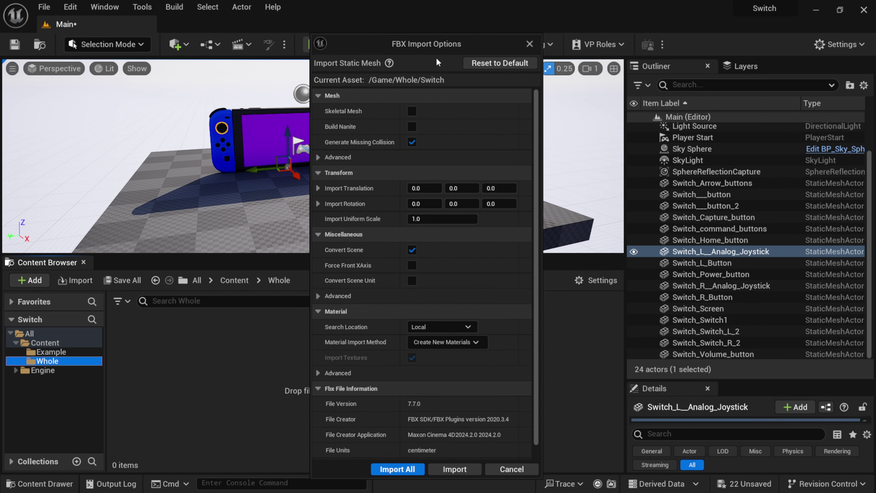
drag(477, 42, 470, 34)
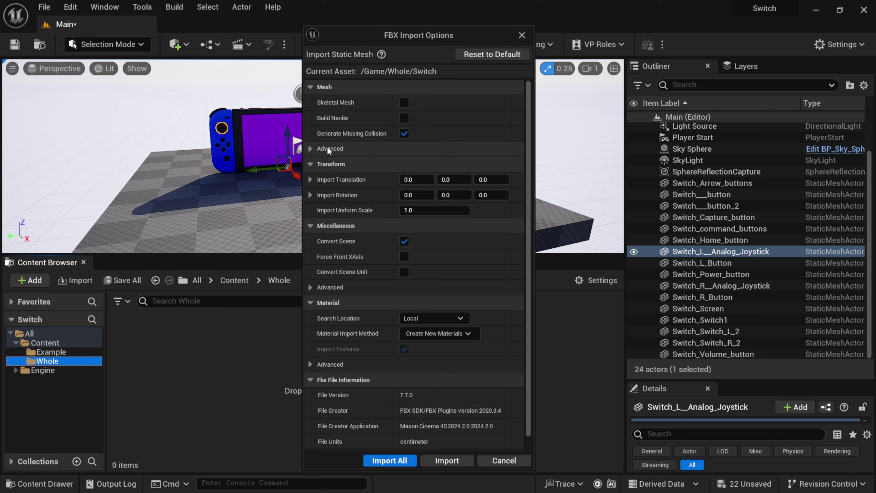
click(310, 148)
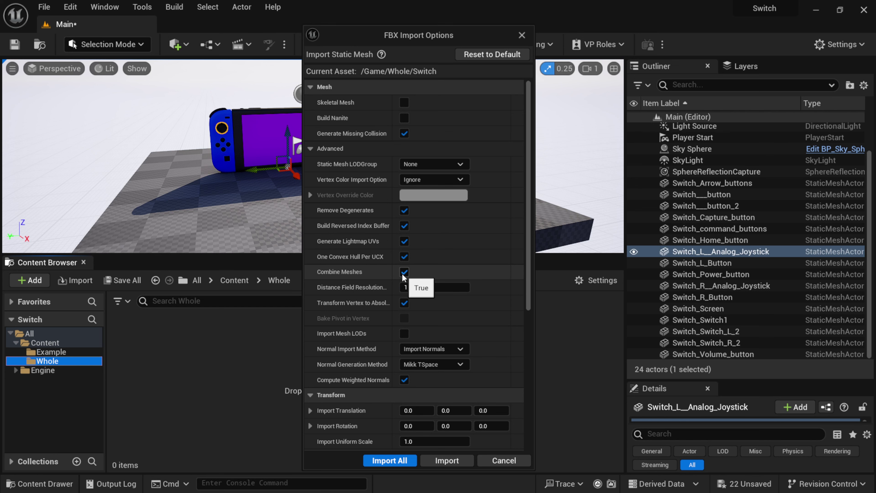
click(389, 460)
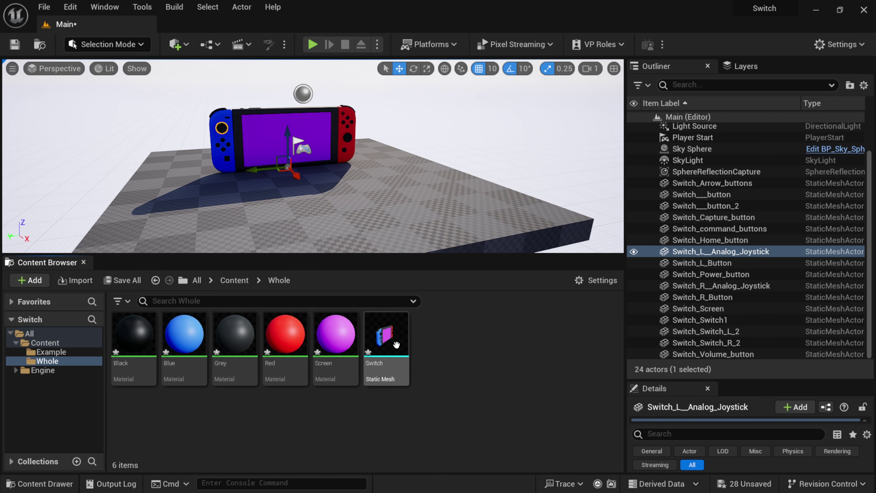
Step: Place the combined Switch mesh in the level and view its five materials in Details
mouse_move(387, 341)
drag(388, 341, 464, 212)
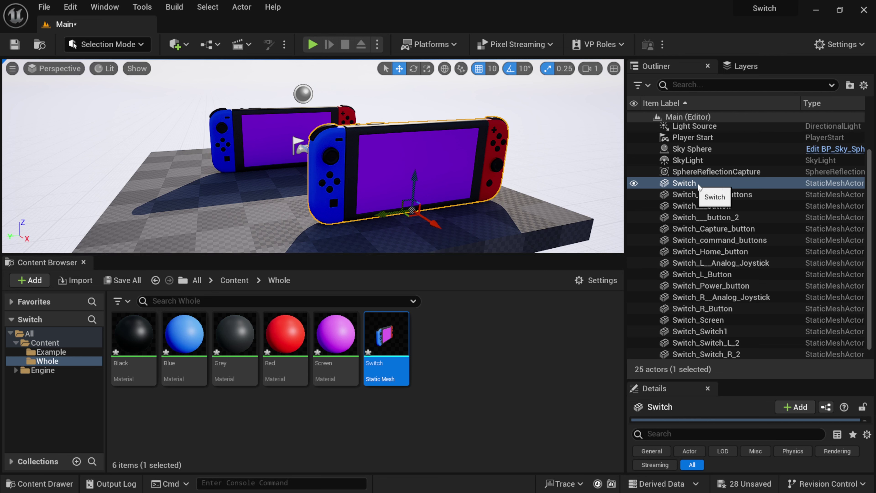
drag(769, 379, 763, 143)
drag(869, 302, 874, 323)
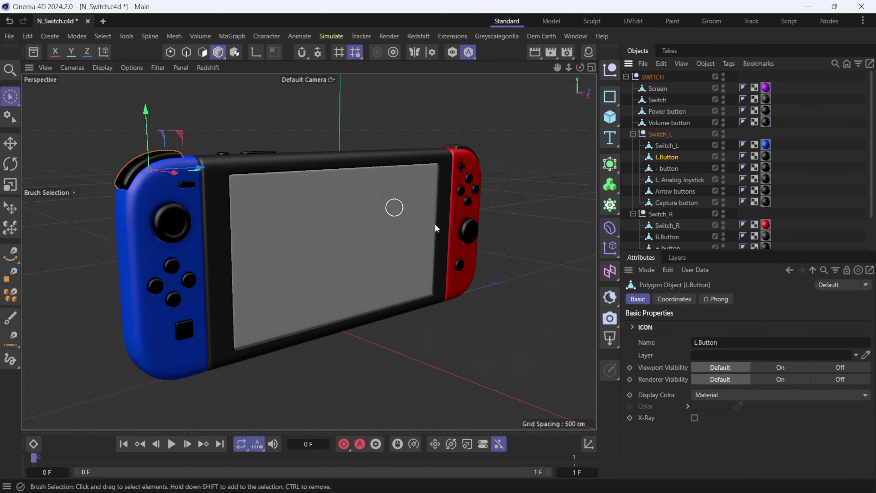
Step: Inspect the Switch_R parts and Screen, then show the Black, Screen, Grey, Blue and Red materials
drag(727, 251, 728, 347)
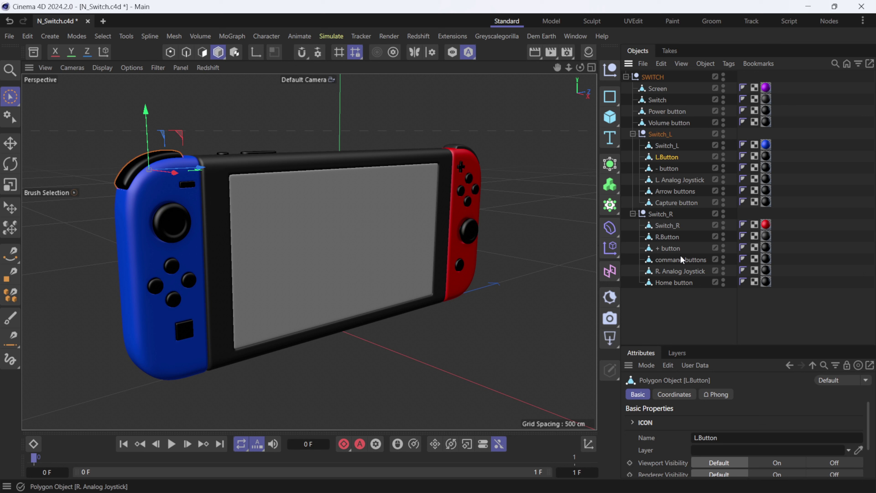
click(667, 225)
click(668, 236)
click(669, 249)
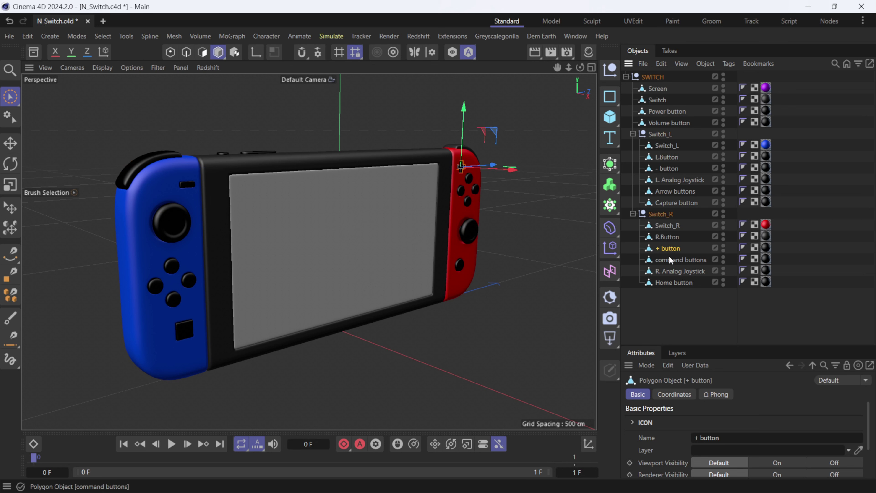
click(671, 259)
click(671, 270)
click(671, 282)
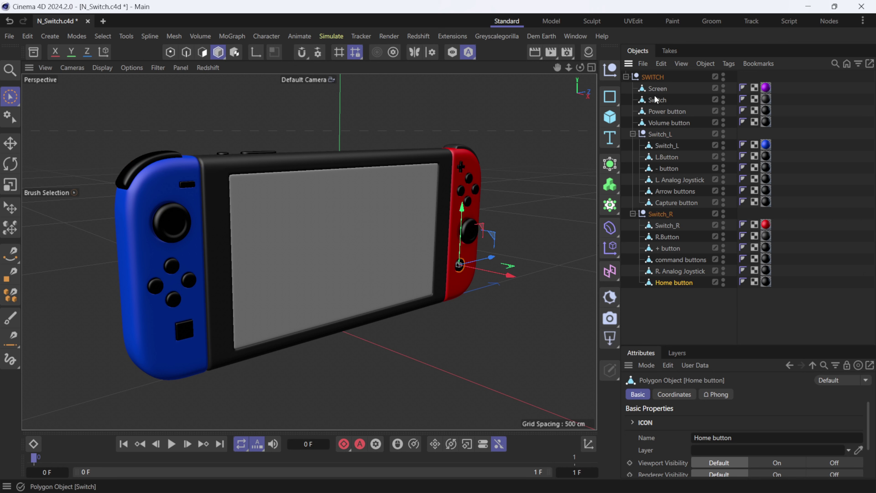
click(658, 89)
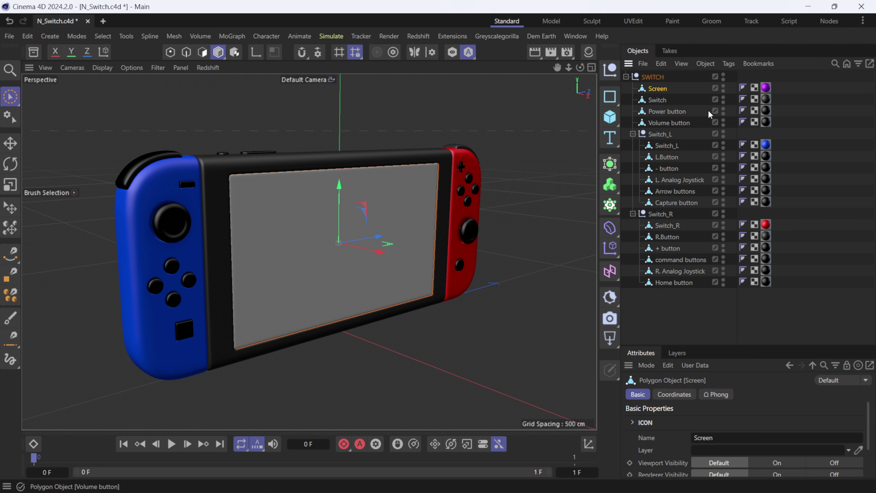
click(586, 55)
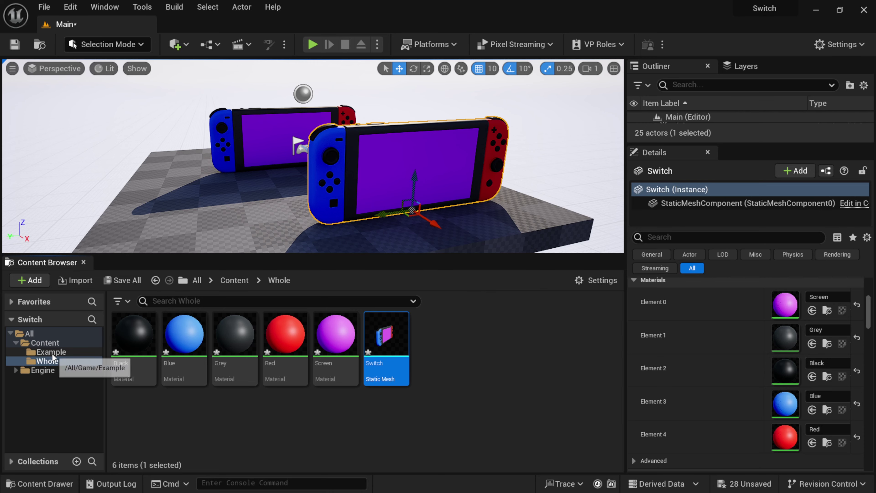
Step: Compare the 21-asset Example folder with the six-asset Whole folder, then switch programs
click(52, 353)
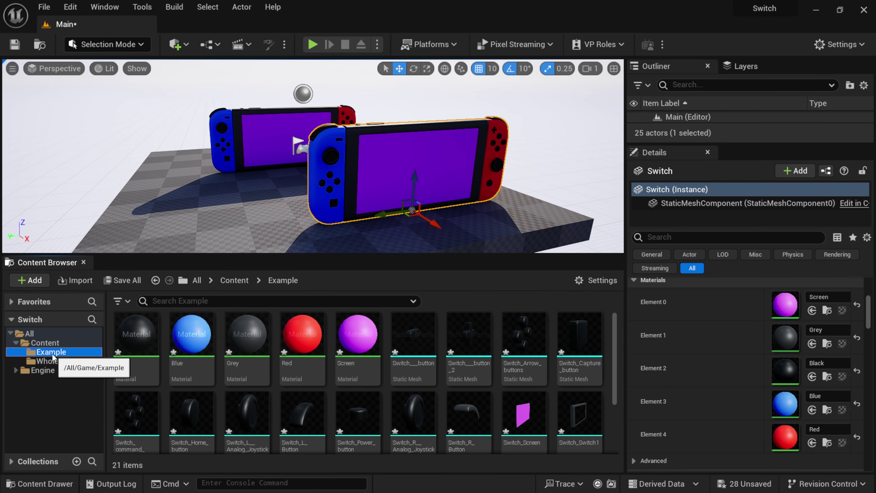
click(413, 336)
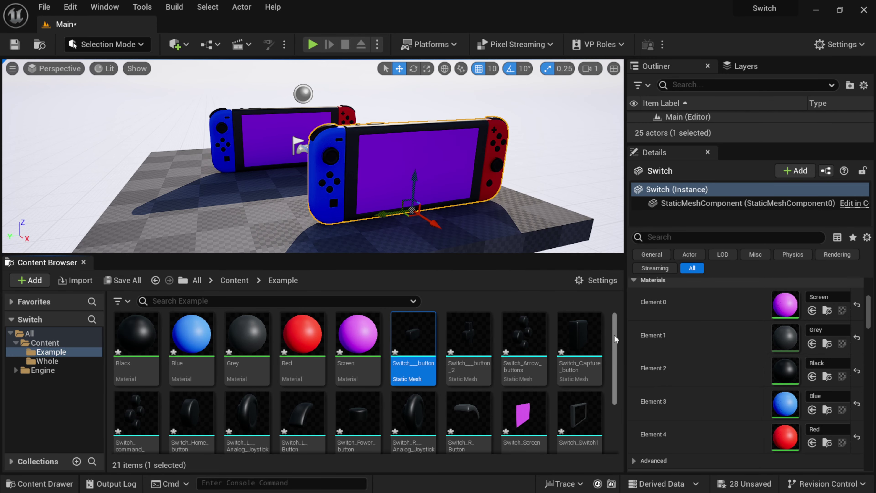
scroll(615, 339, down, 2)
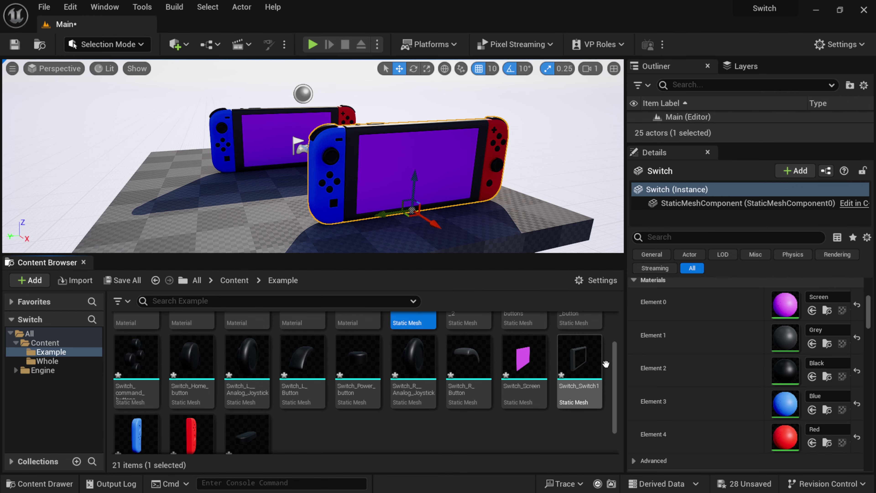
scroll(606, 364, up, 2)
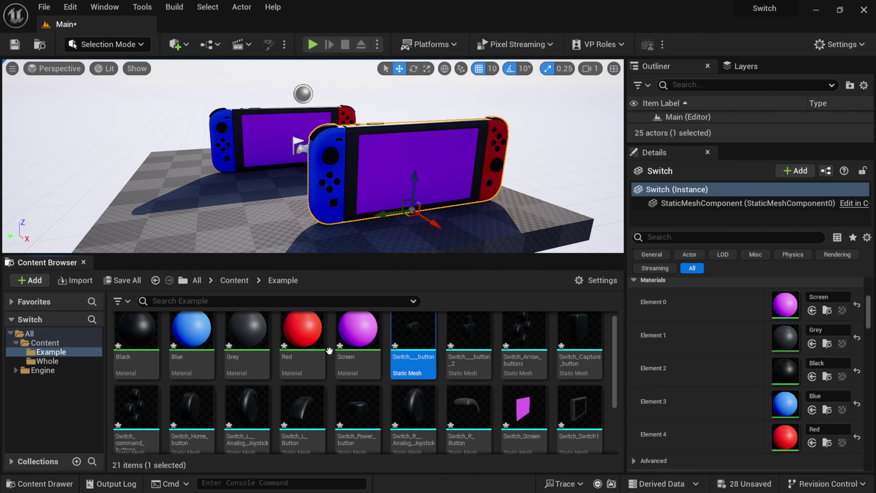
click(47, 360)
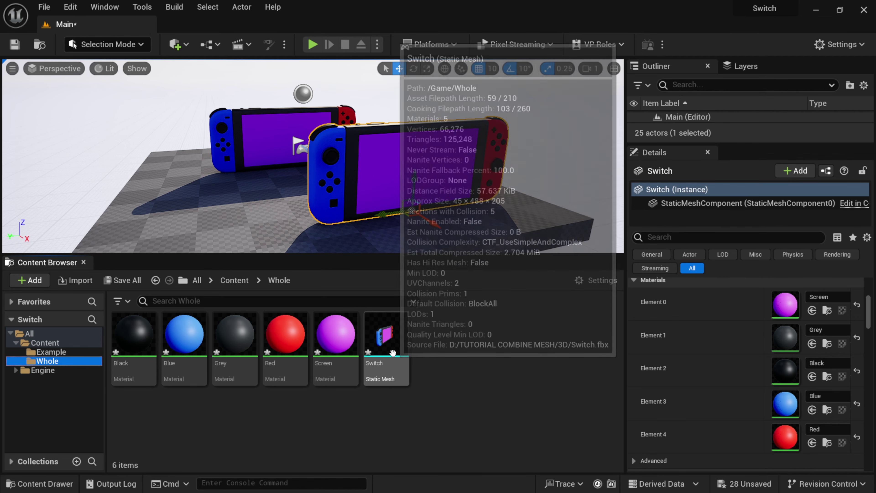
key(super)
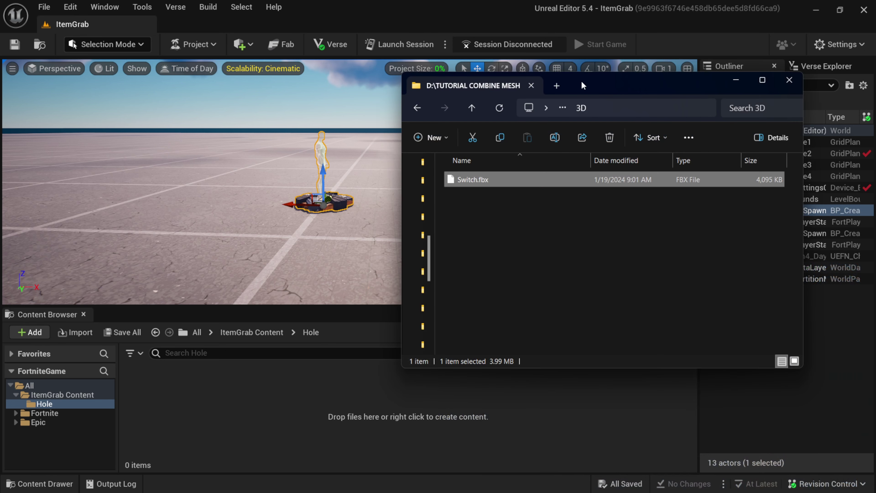
Step: Import Switch.fbx into the Hole folder with Combine Meshes enabled under Mesh > Advanced
drag(581, 81, 633, 43)
drag(544, 146, 231, 424)
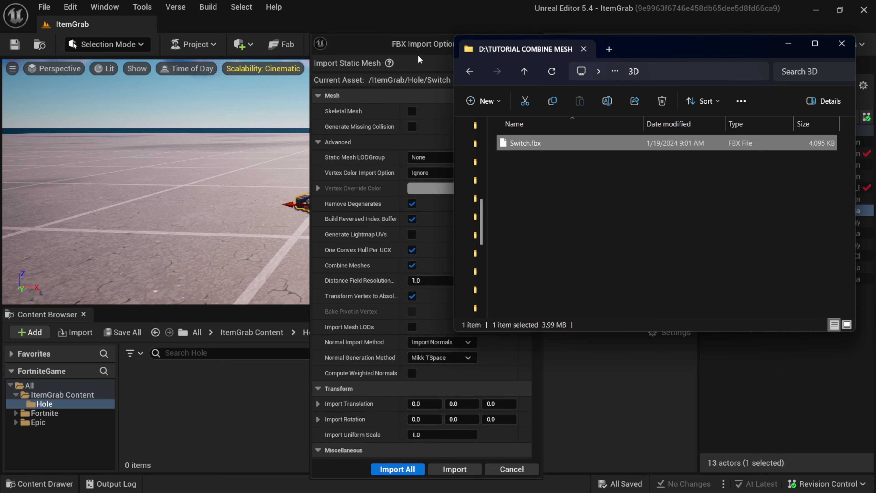
click(420, 60)
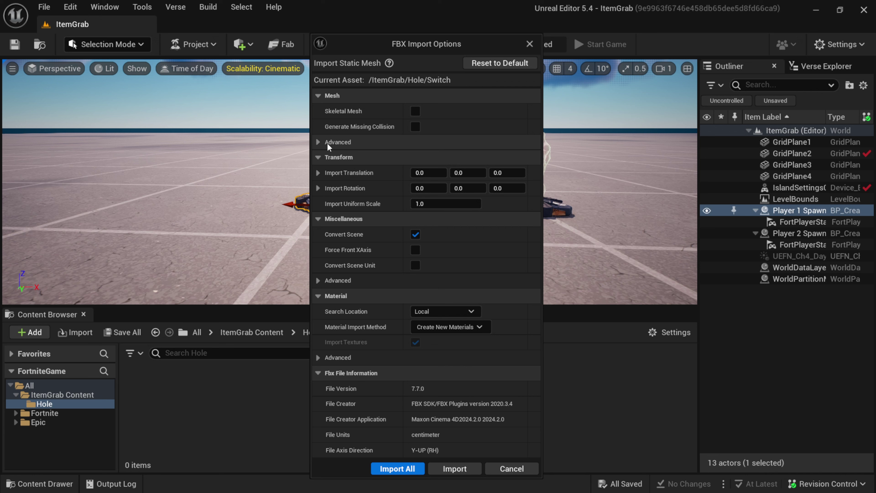
click(317, 142)
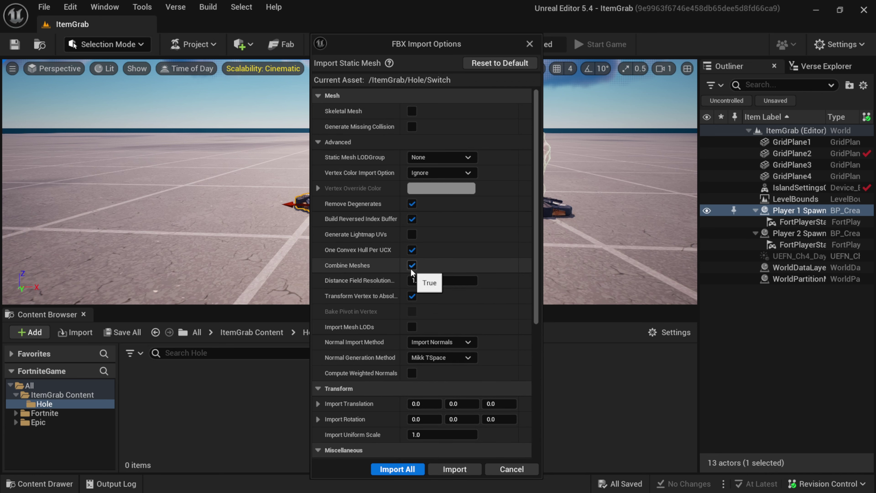
click(408, 470)
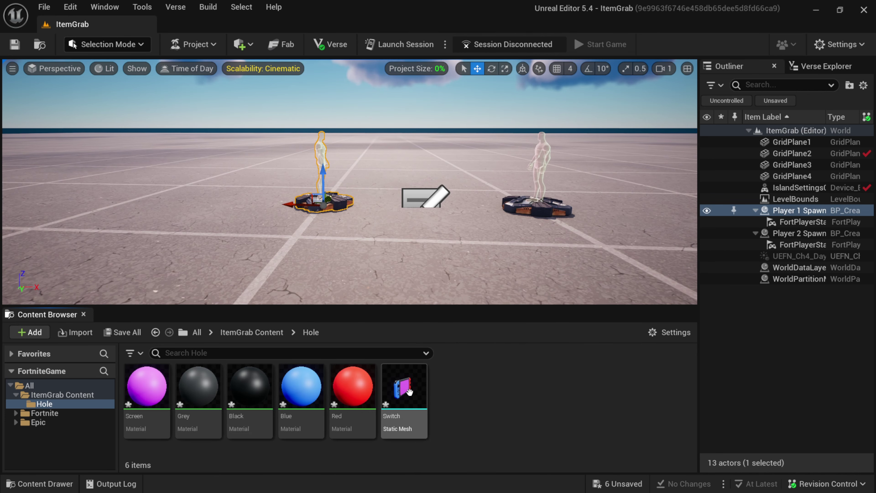
Step: Place the combined Switch mesh left of the spawn pads and move the view closer
drag(410, 391, 220, 216)
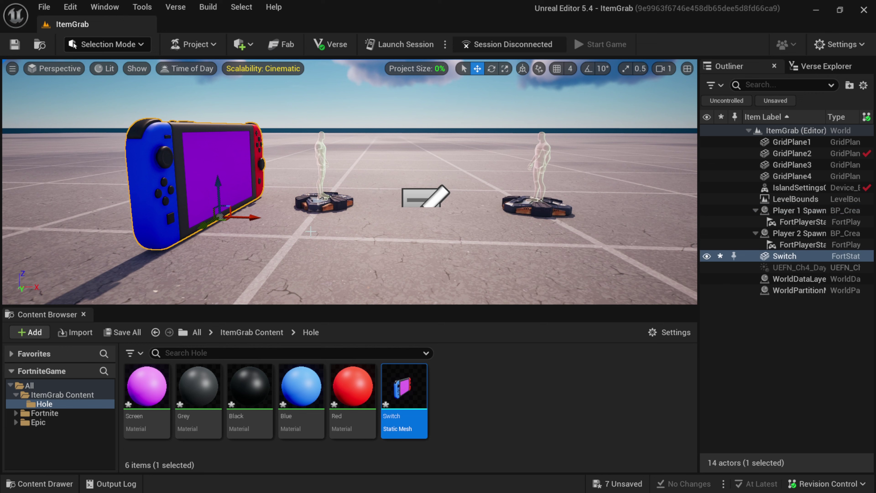
right_drag(248, 245, 294, 200)
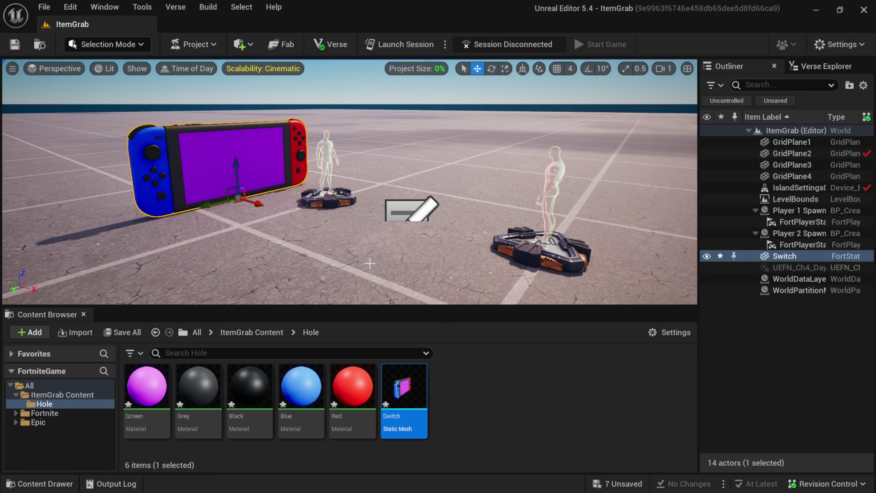